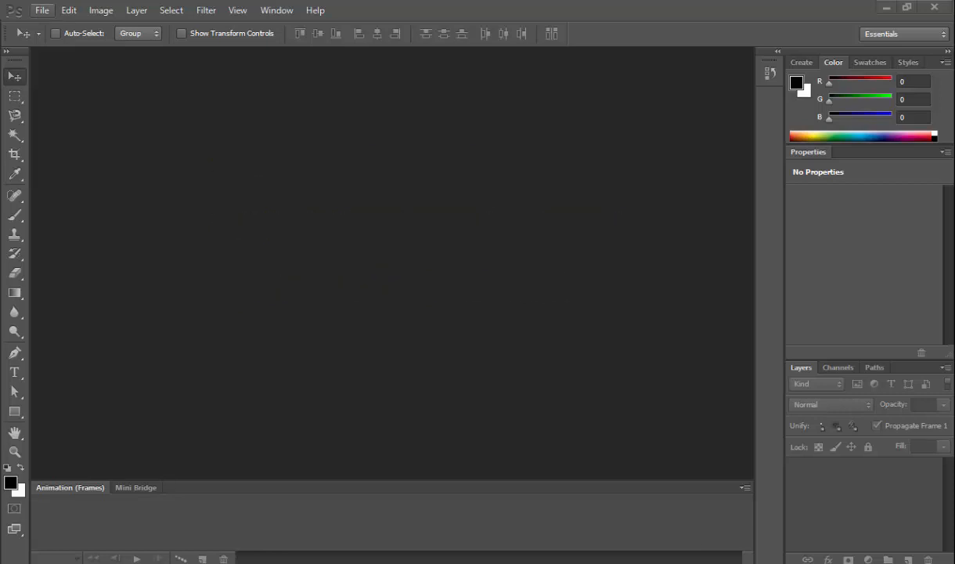
Open the images bot.jpg and bradpitt.jpg together from the image folder.
{"action": "left_click", "coordinate": [42, 10]}
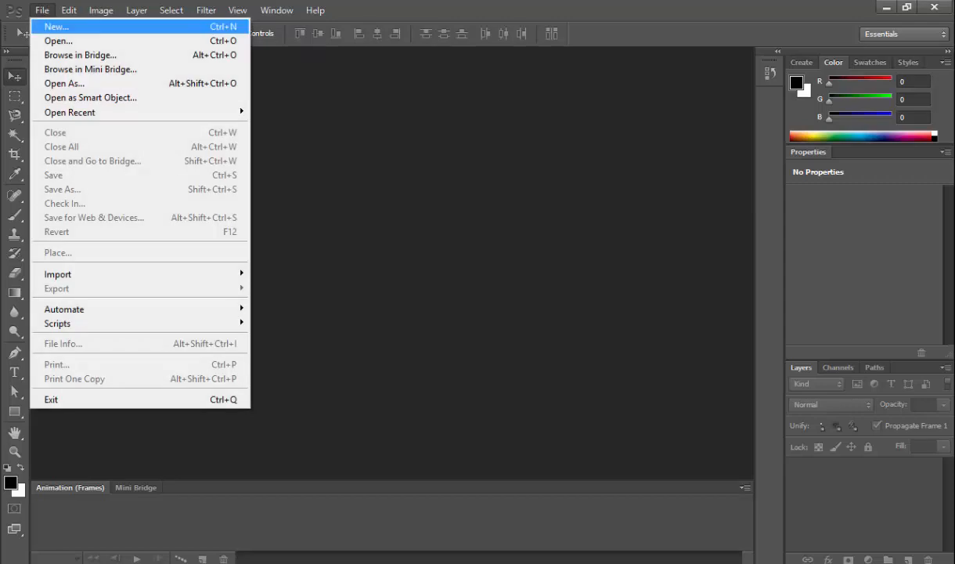
{"action": "left_click", "coordinate": [63, 47]}
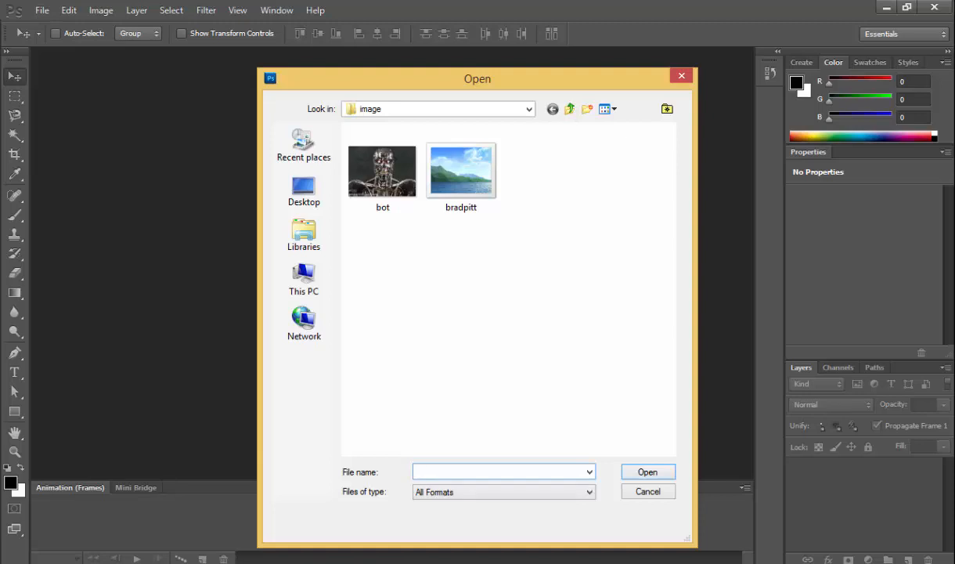
{"action": "left_click_drag", "start_coordinate": [509, 267], "coordinate": [386, 121]}
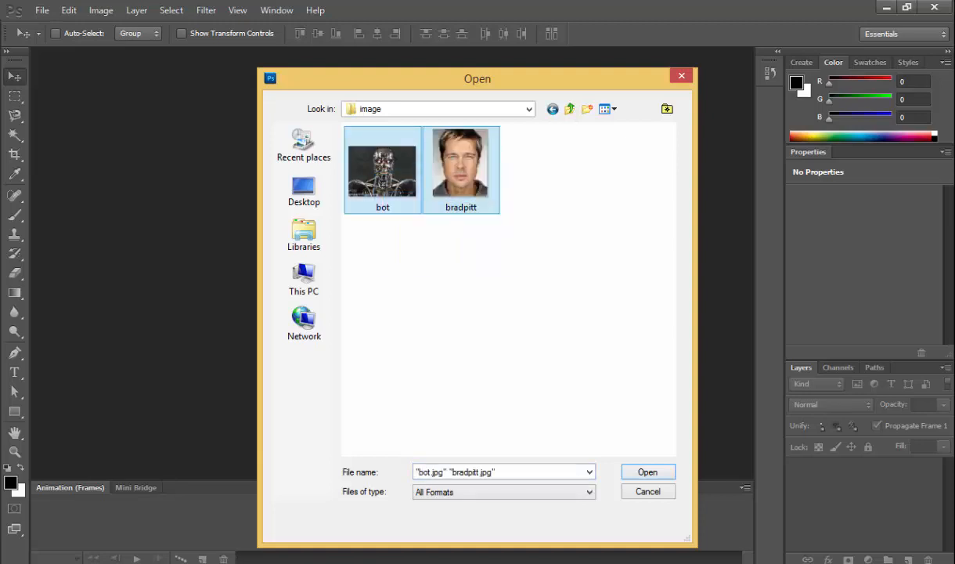
{"action": "key", "text": "Return"}
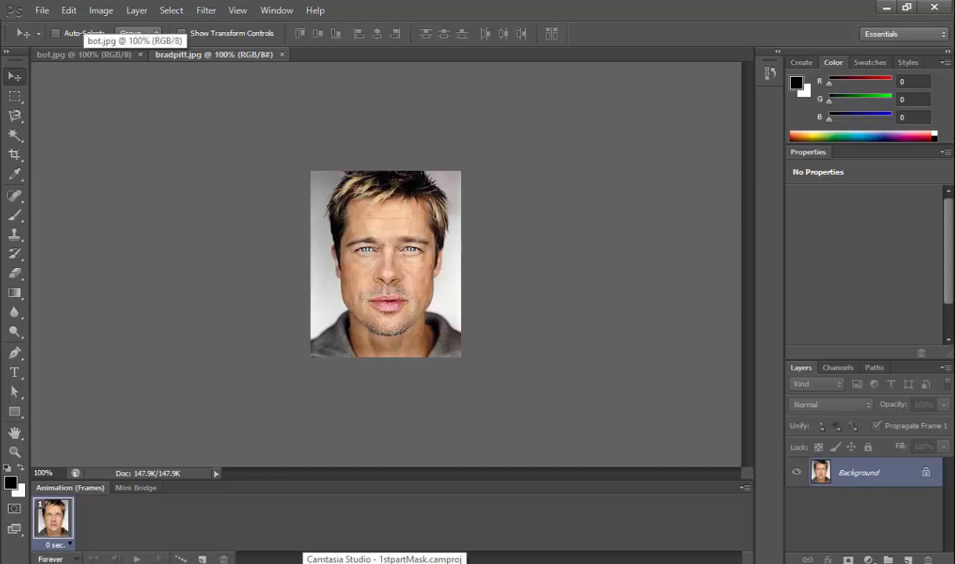
Duplicate the Background layer in bot.jpg and bring the robot layer into the bradpitt.jpg document.
{"action": "left_click", "coordinate": [83, 54]}
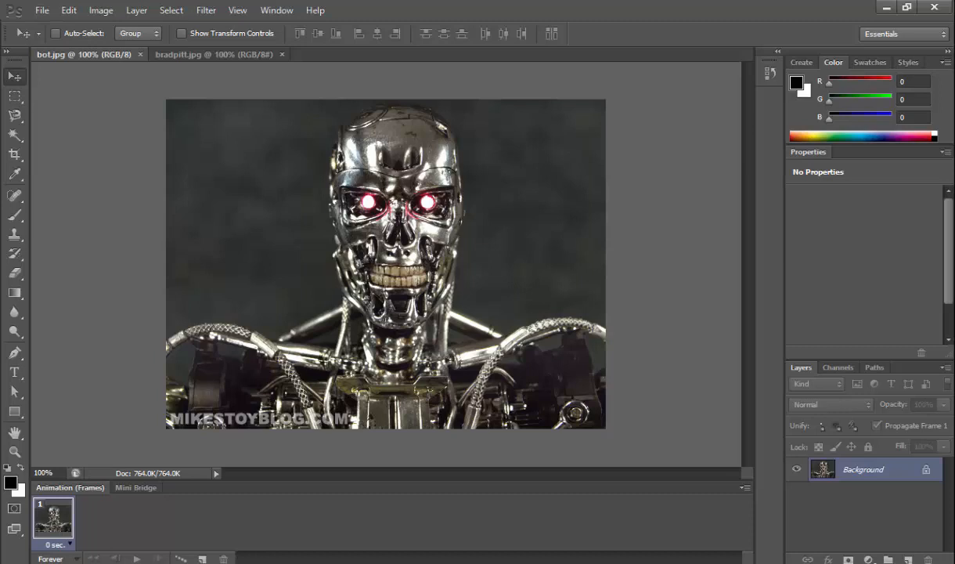
{"action": "key", "text": "ctrl+j"}
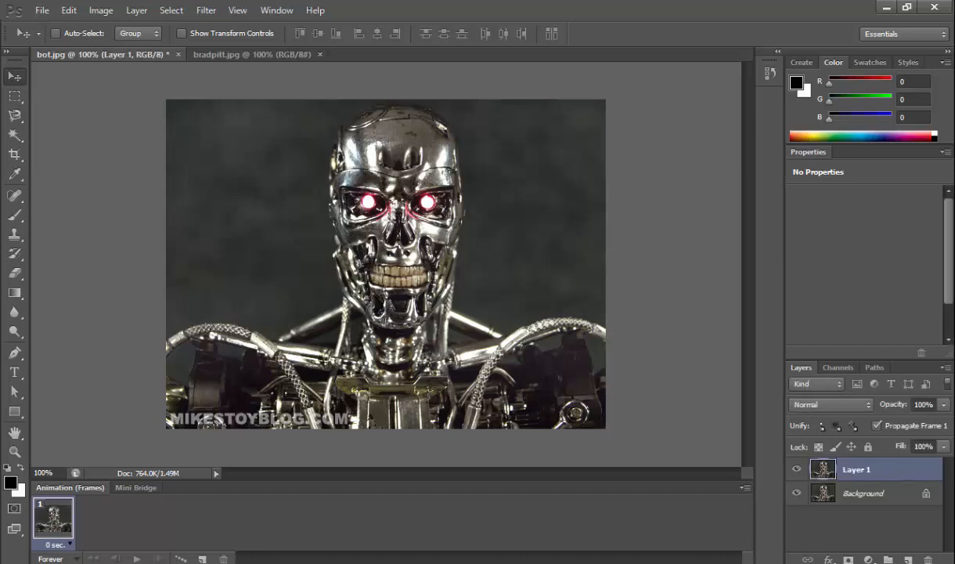
{"action": "left_click_drag", "start_coordinate": [385, 202], "coordinate": [563, 256]}
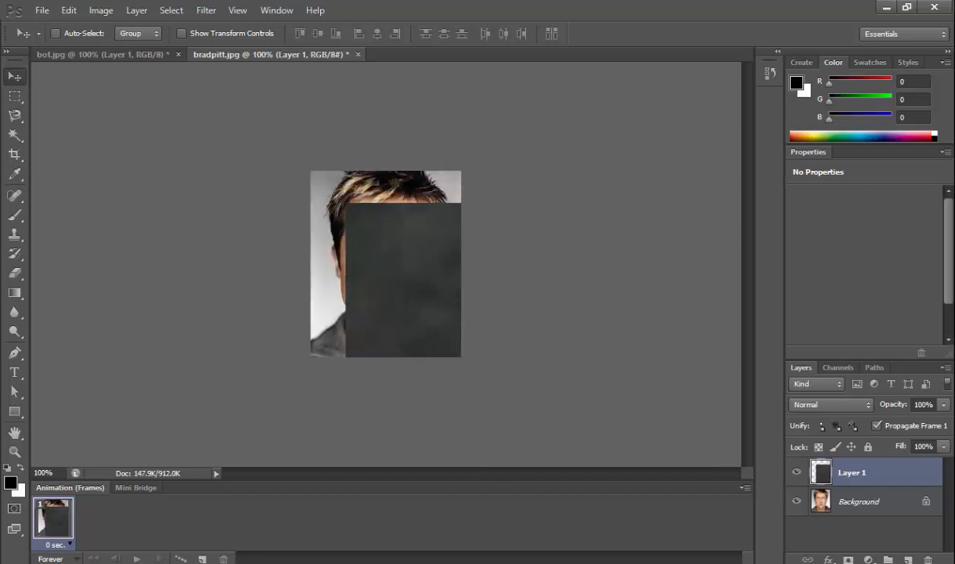
Free-transform the robot layer to about 83% width and 69% height and place it over the man's face.
{"action": "key", "text": "ctrl+t"}
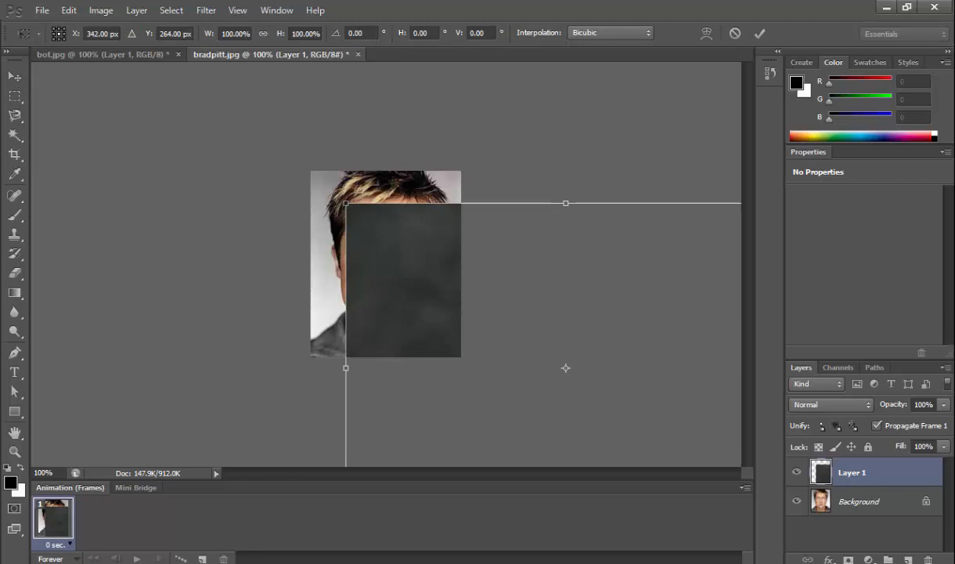
{"action": "left_click_drag", "start_coordinate": [347, 204], "coordinate": [362, 276]}
{"action": "left_click_drag", "start_coordinate": [453, 333], "coordinate": [389, 398]}
{"action": "left_click_drag", "start_coordinate": [298, 300], "coordinate": [421, 243]}
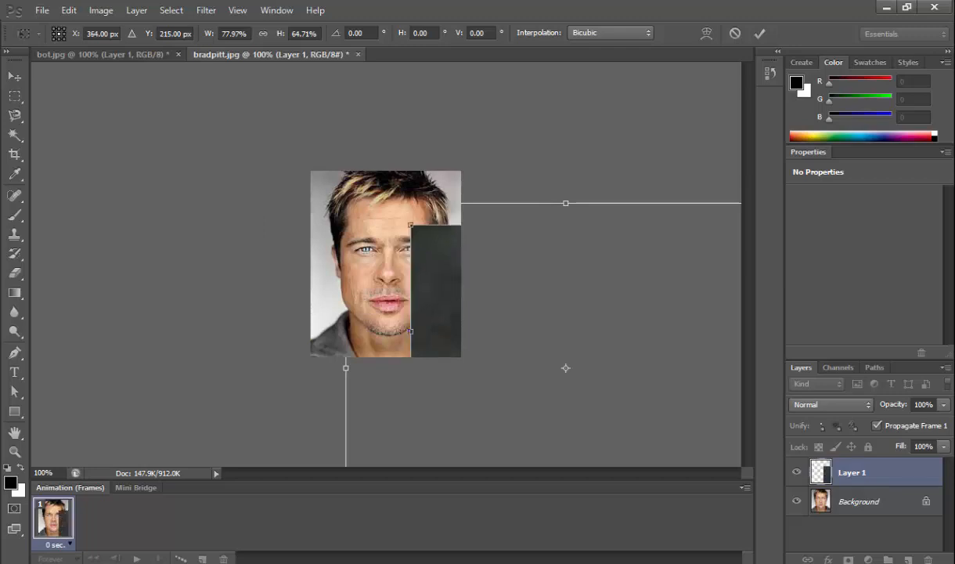
{"action": "left_click_drag", "start_coordinate": [410, 224], "coordinate": [387, 209]}
{"action": "left_click_drag", "start_coordinate": [431, 288], "coordinate": [249, 247]}
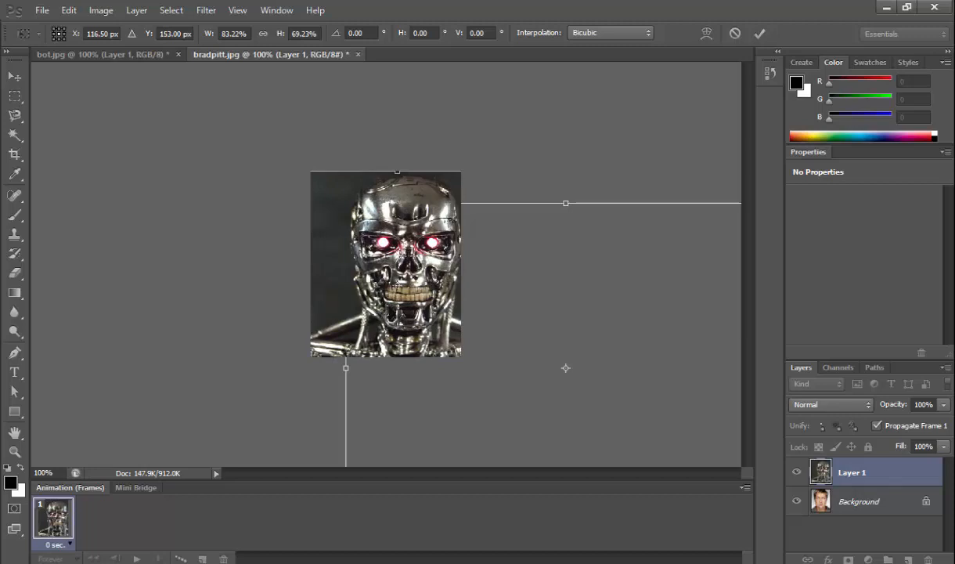
{"action": "left_click_drag", "start_coordinate": [439, 249], "coordinate": [416, 249]}
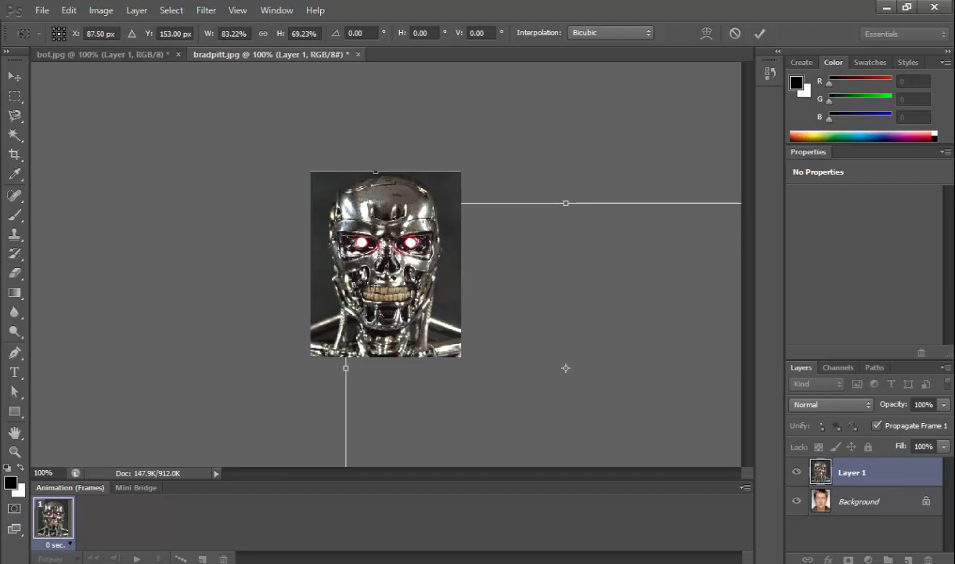
Lower the robot layer's opacity to 67% and align it with the face, stretching its height to about 70% at X 96.5 px, Y 155 px.
{"action": "left_click", "coordinate": [945, 405]}
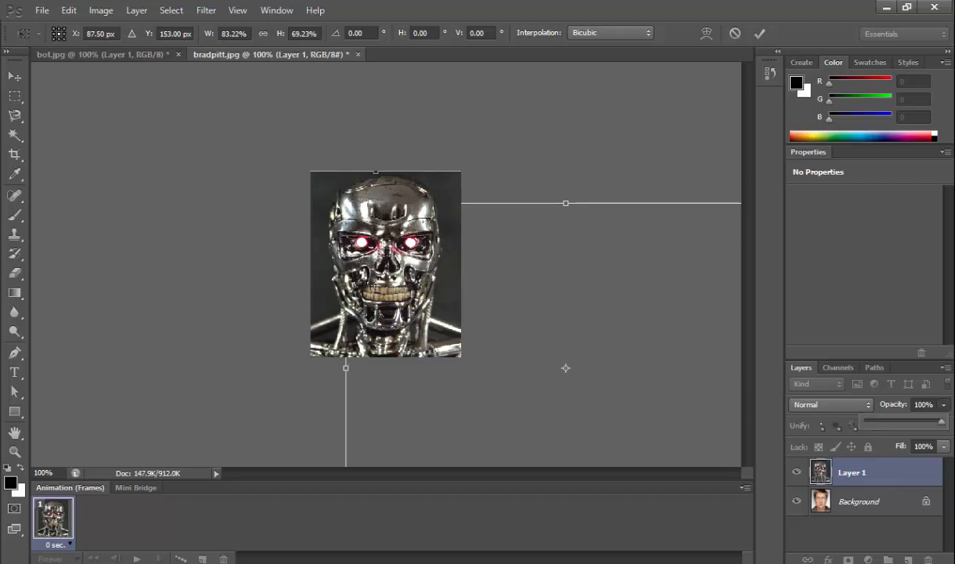
{"action": "left_click_drag", "start_coordinate": [941, 422], "coordinate": [916, 422]}
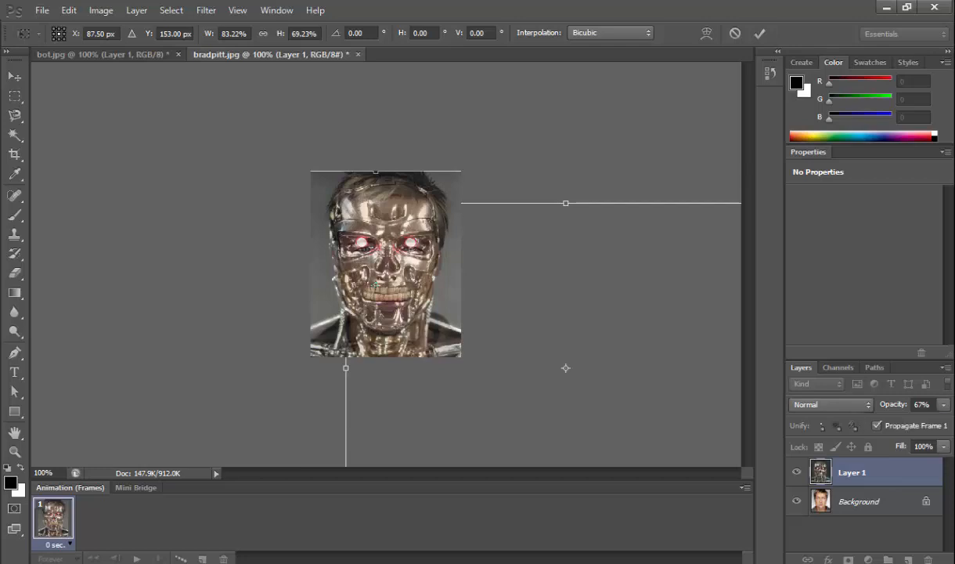
{"action": "left_click_drag", "start_coordinate": [386, 256], "coordinate": [435, 309]}
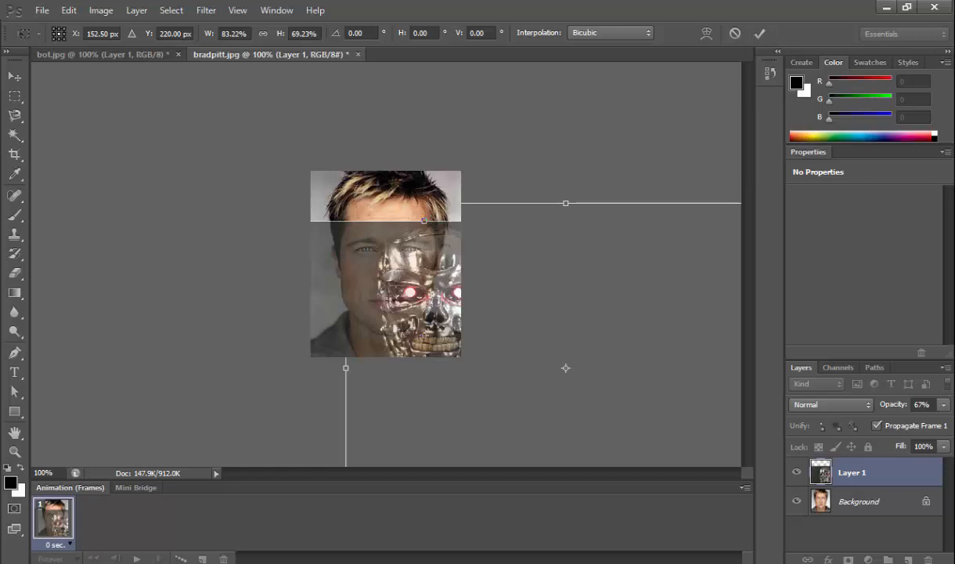
{"action": "left_click_drag", "start_coordinate": [424, 220], "coordinate": [424, 217]}
{"action": "left_click_drag", "start_coordinate": [421, 298], "coordinate": [382, 285]}
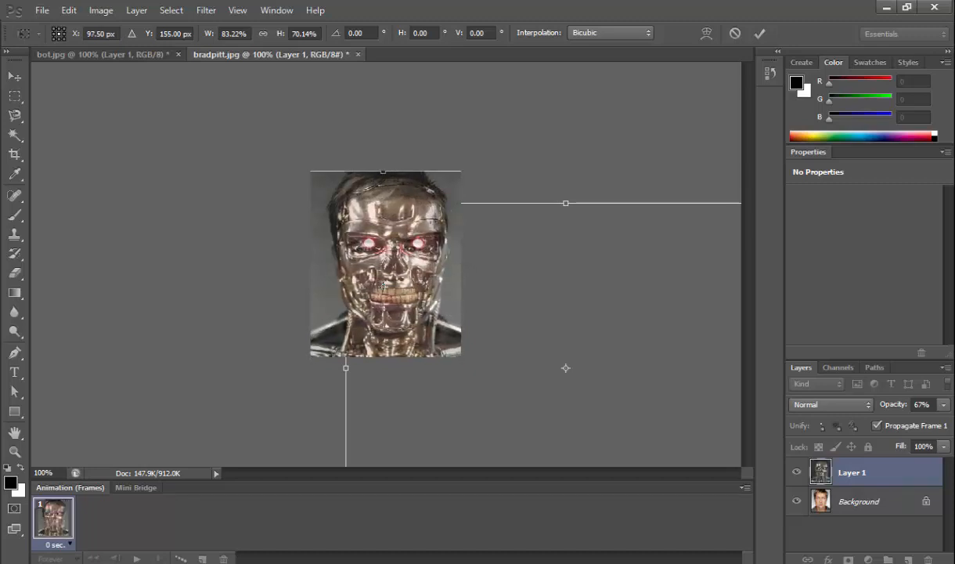
{"action": "key", "text": "Left"}
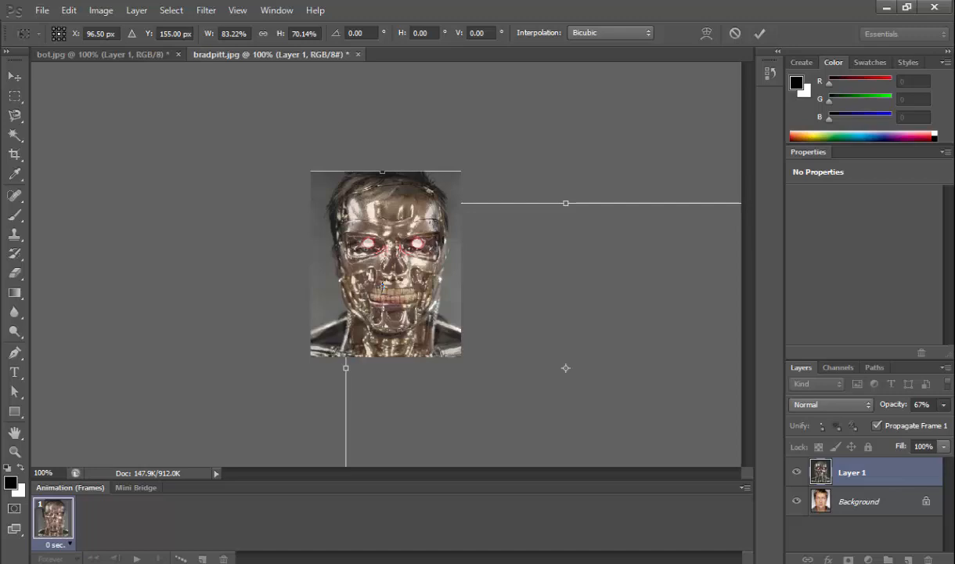
Restore the robot layer's opacity to 100% and apply the transformation.
{"action": "left_click", "coordinate": [944, 405]}
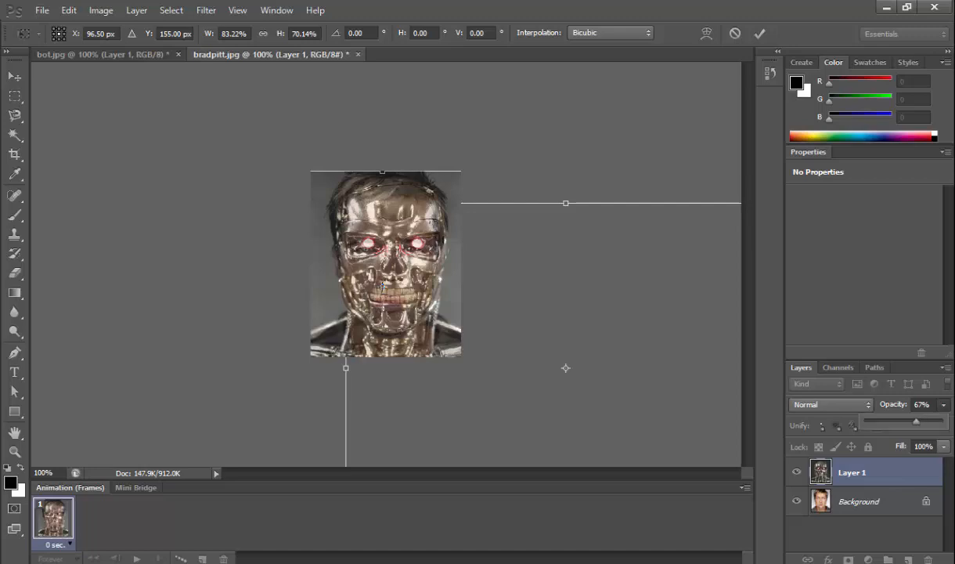
{"action": "left_click_drag", "start_coordinate": [916, 421], "coordinate": [941, 421]}
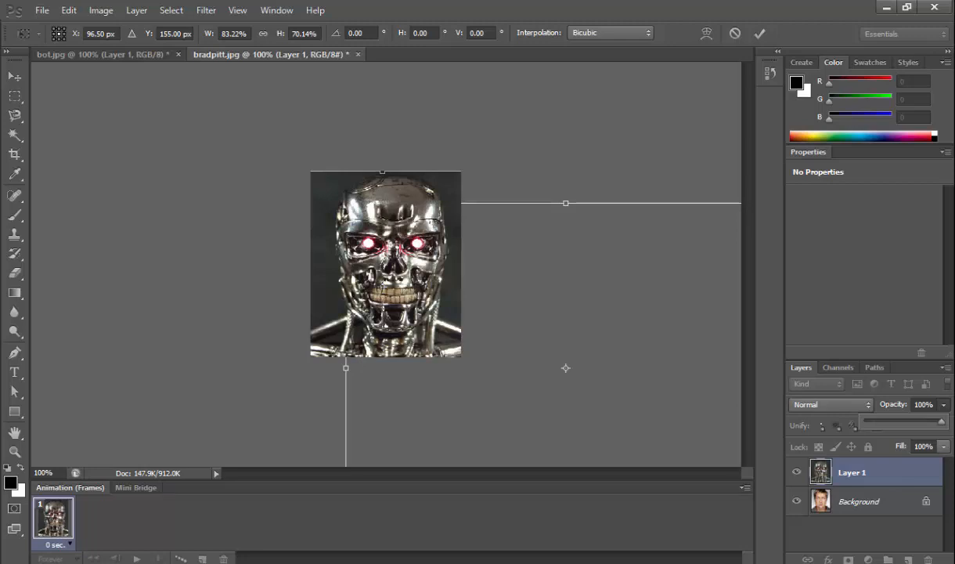
{"action": "key", "text": "Return"}
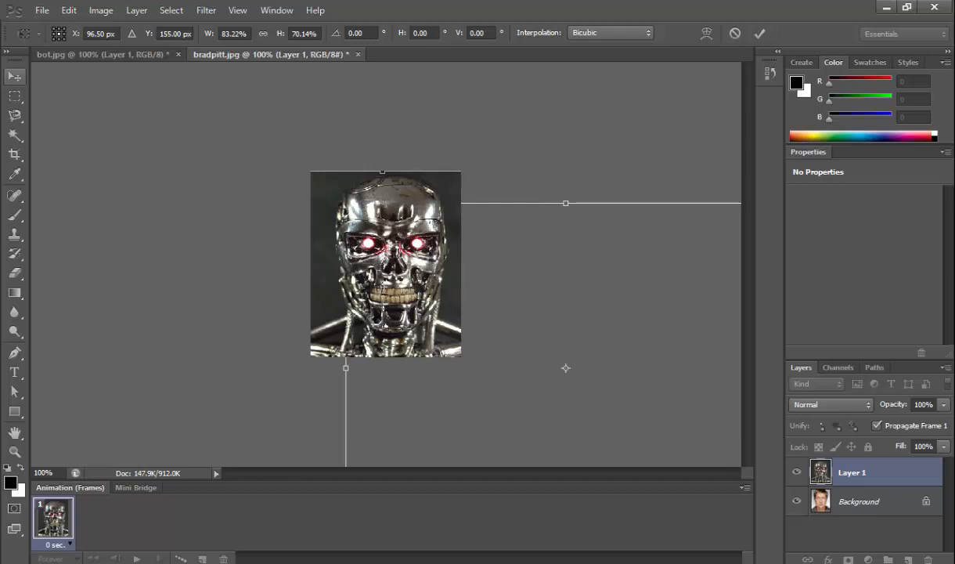
{"action": "left_click", "coordinate": [15, 77]}
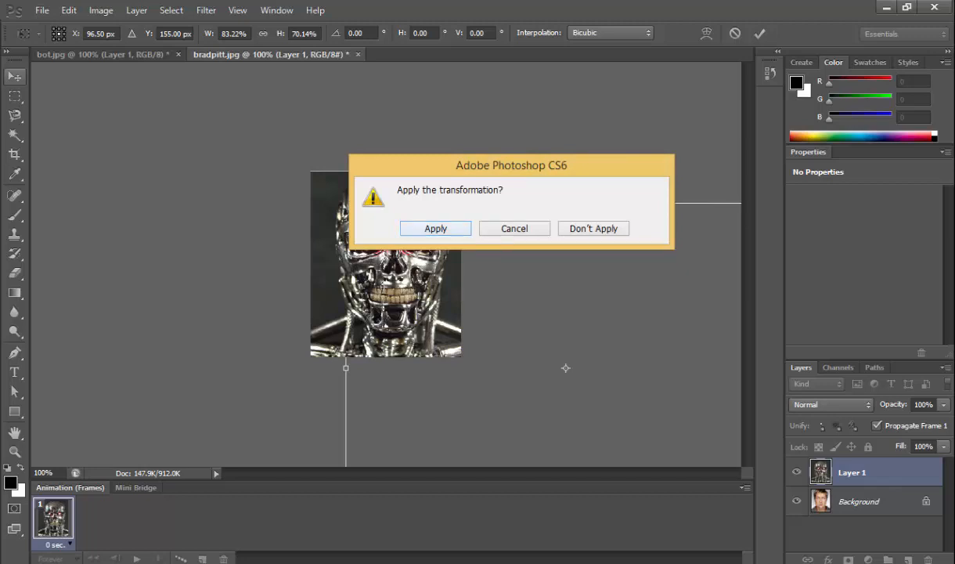
{"action": "key", "text": "Return"}
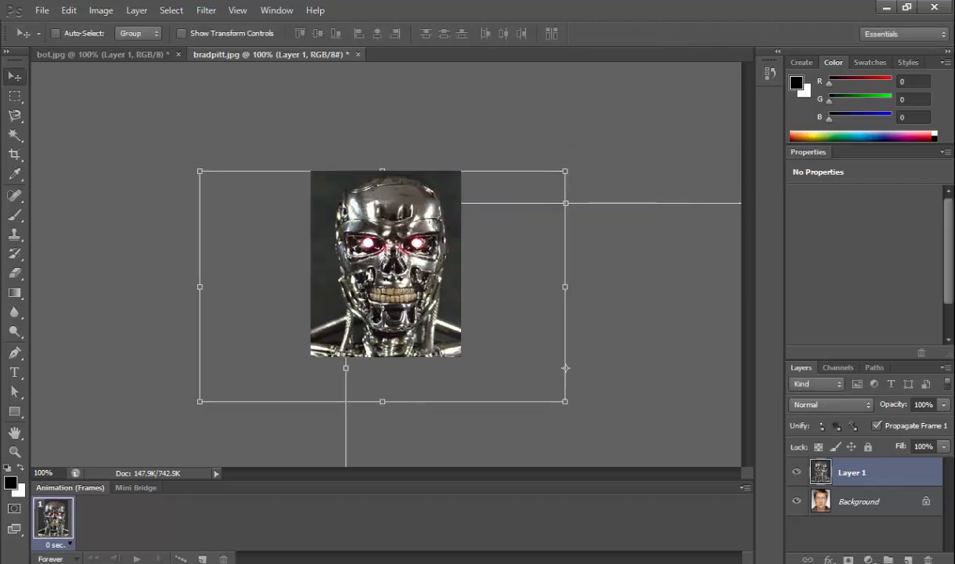
Duplicate the Background portrait layer and move the copy above the robot layer.
{"action": "left_click", "coordinate": [859, 501]}
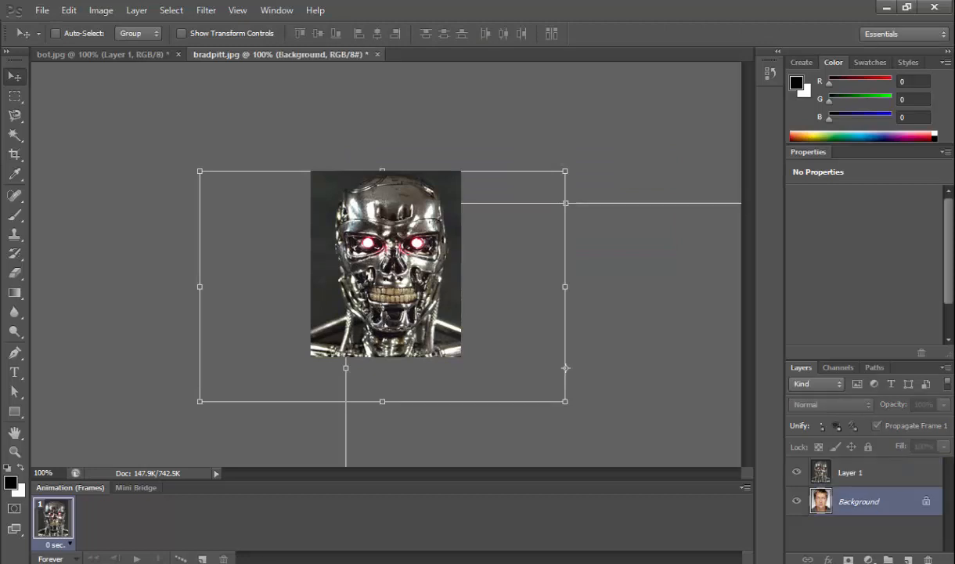
{"action": "key", "text": "ctrl+j"}
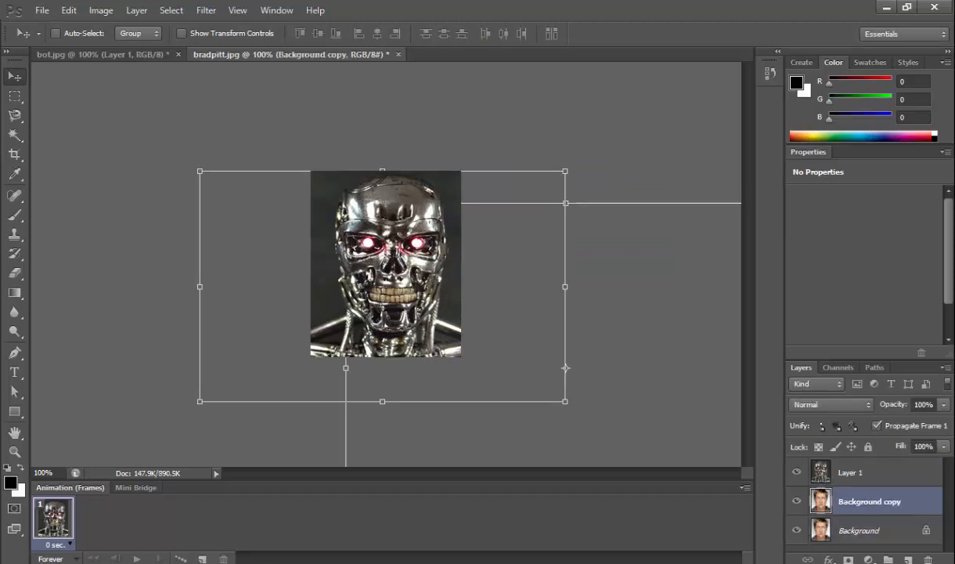
{"action": "left_click_drag", "start_coordinate": [869, 501], "coordinate": [869, 470]}
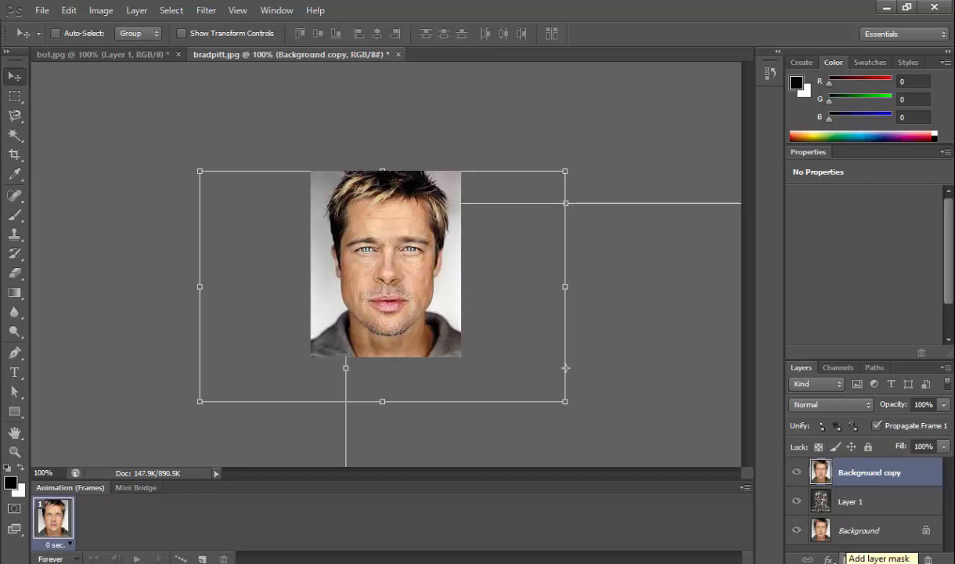
Add a layer mask to the portrait copy and paint the right half of the face black with a soft 45 px brush.
{"action": "left_click", "coordinate": [847, 558]}
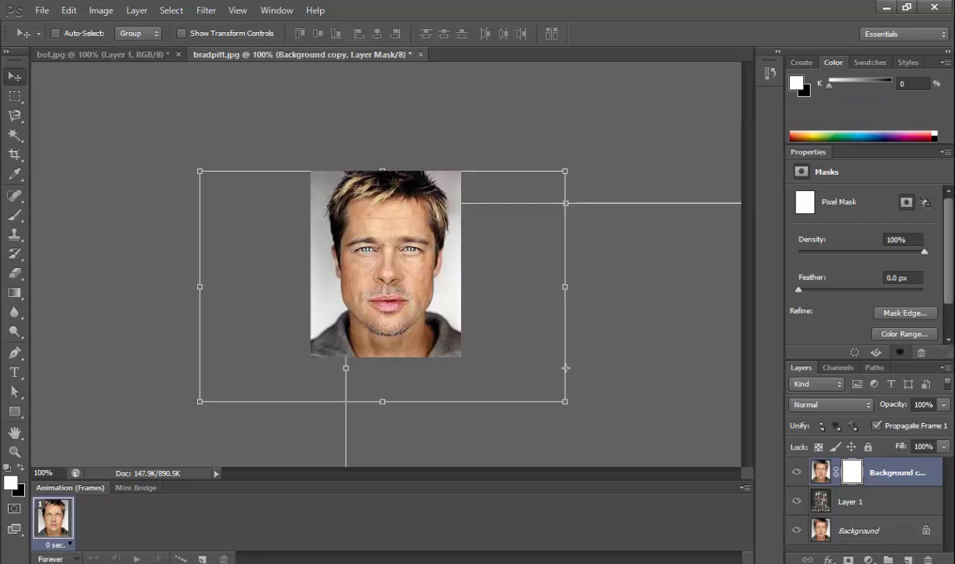
{"action": "key", "text": "x"}
{"action": "key", "text": "d"}
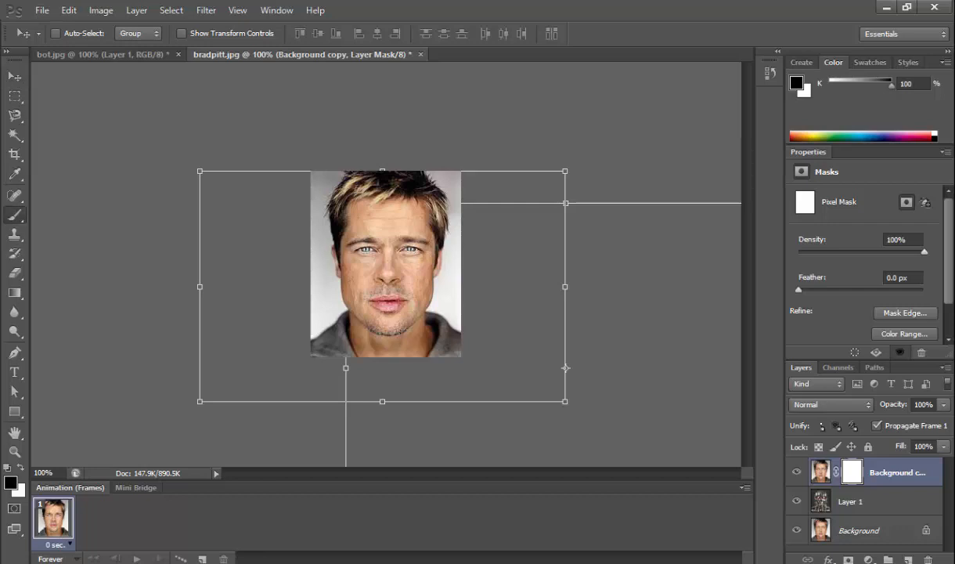
{"action": "key", "text": "b"}
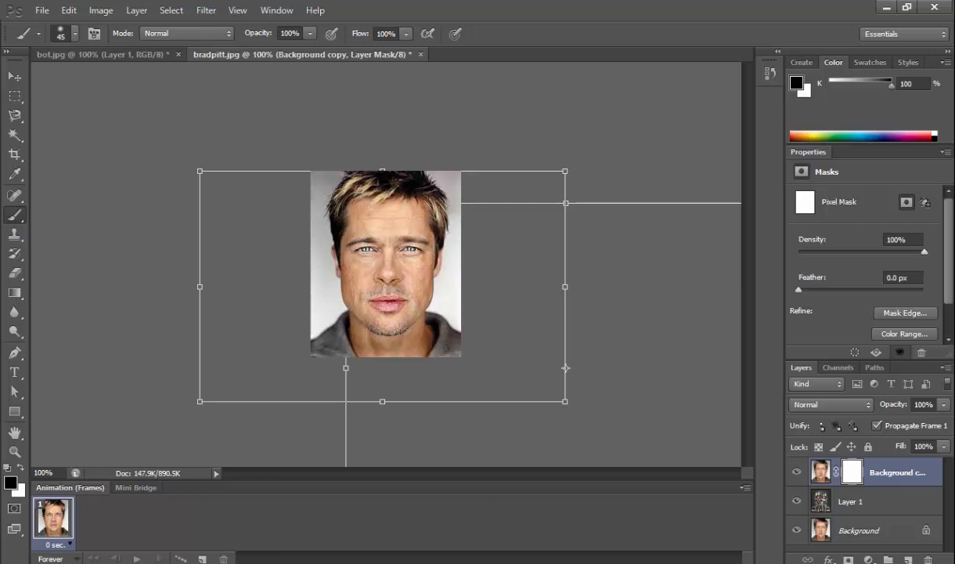
{"action": "right_click", "coordinate": [14, 215]}
{"action": "left_click", "coordinate": [78, 213]}
{"action": "left_click", "coordinate": [70, 33]}
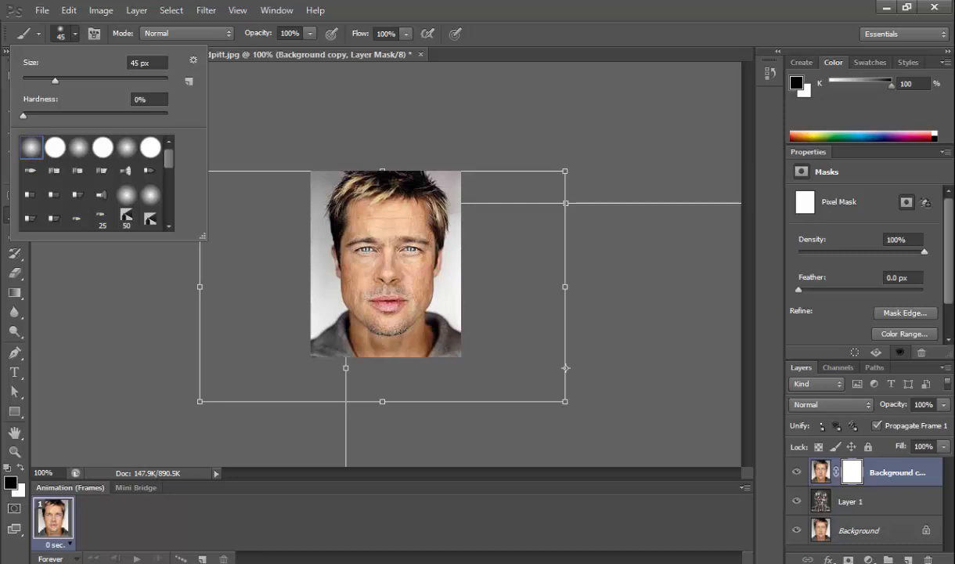
{"action": "left_click", "coordinate": [407, 218]}
{"action": "mouse_move", "coordinate": [407, 218]}
{"action": "left_mouse_down"}
{"action": "mouse_move", "coordinate": [403, 276]}
{"action": "mouse_move", "coordinate": [400, 205]}
{"action": "mouse_move", "coordinate": [404, 310]}
{"action": "mouse_move", "coordinate": [404, 267]}
{"action": "mouse_move", "coordinate": [413, 283]}
{"action": "mouse_move", "coordinate": [400, 306]}
{"action": "mouse_move", "coordinate": [417, 276]}
{"action": "left_mouse_up"}
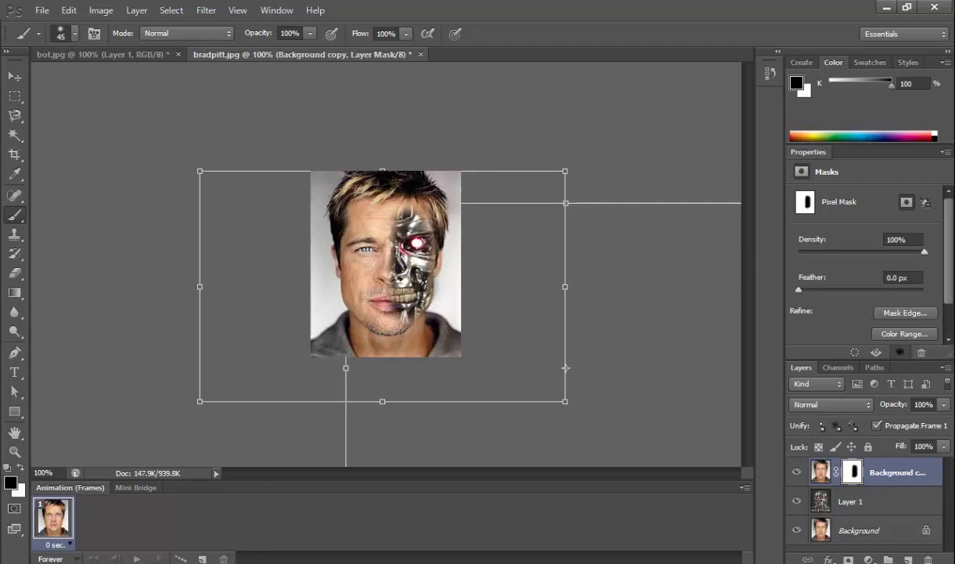
Free-transform the robot layer to X 51.50 px, Y 144.00 px with a -0.20° rotation, and apply the transformation.
{"action": "key", "text": "v"}
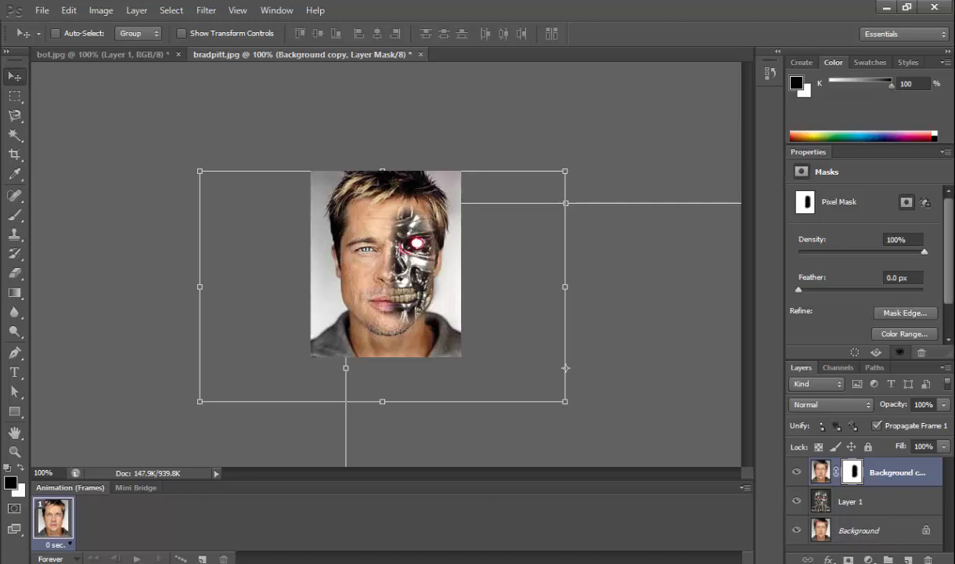
{"action": "left_click", "coordinate": [853, 502]}
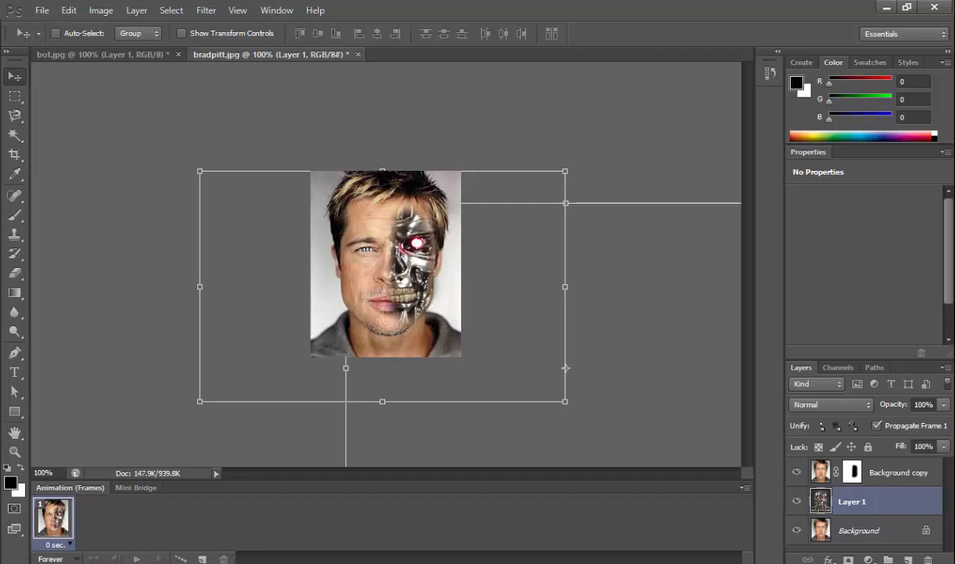
{"action": "left_click", "coordinate": [861, 549]}
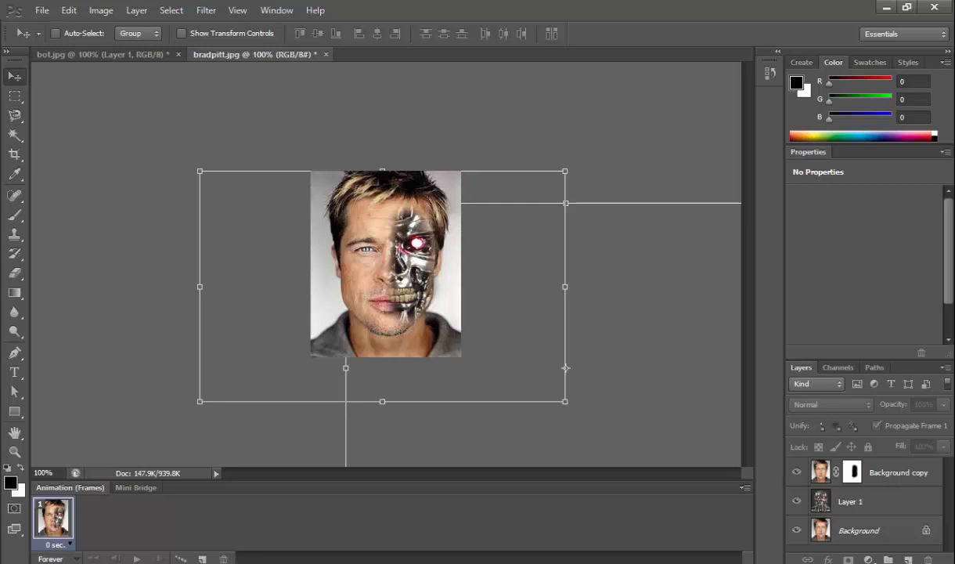
{"action": "left_click", "coordinate": [861, 502]}
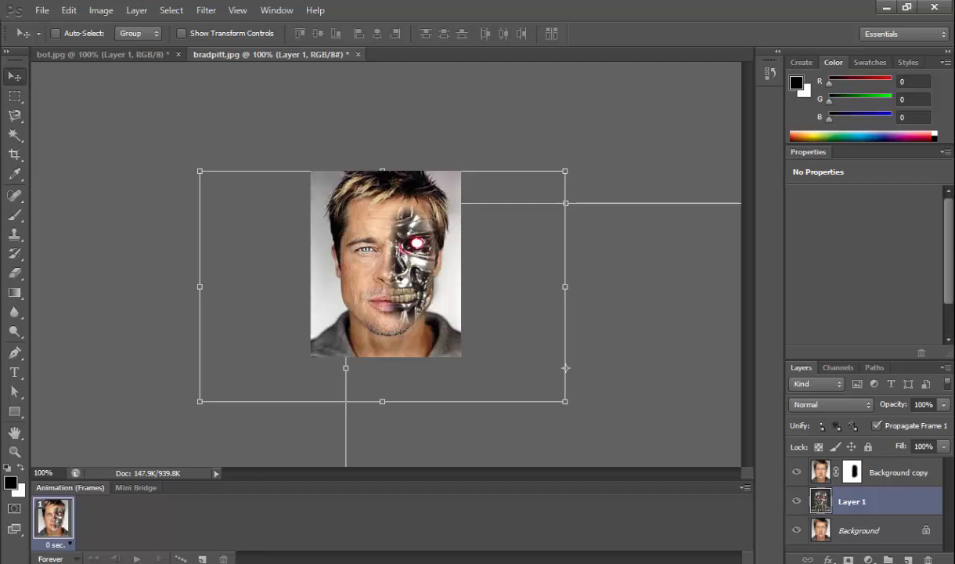
{"action": "key", "text": "ctrl+t"}
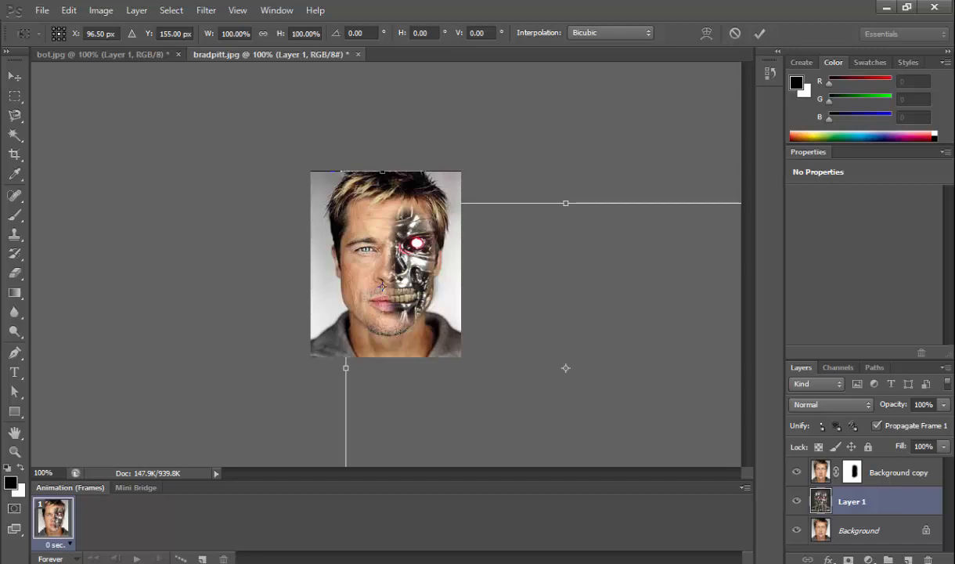
{"action": "left_click_drag", "start_coordinate": [381, 287], "coordinate": [377, 294]}
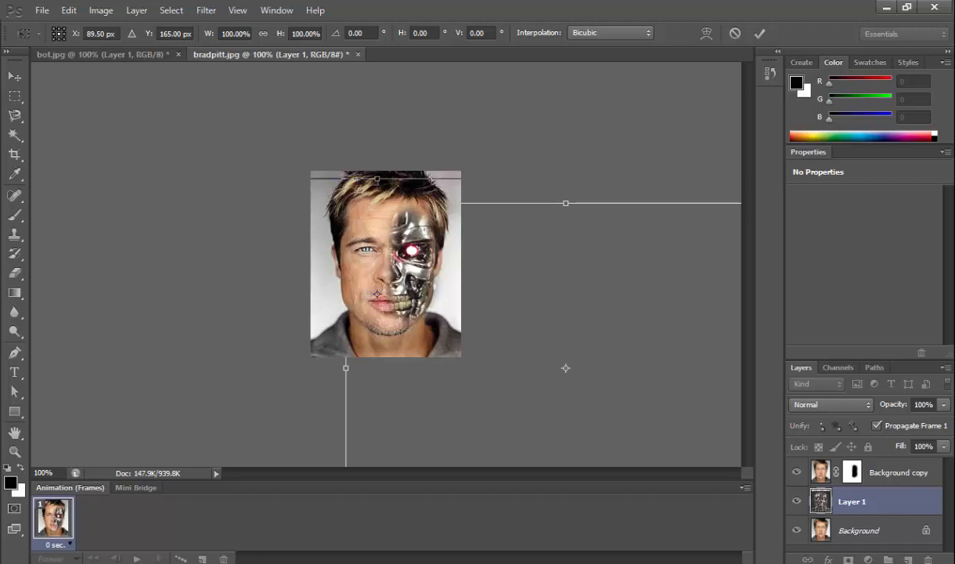
{"action": "left_click_drag", "start_coordinate": [376, 293], "coordinate": [378, 293]}
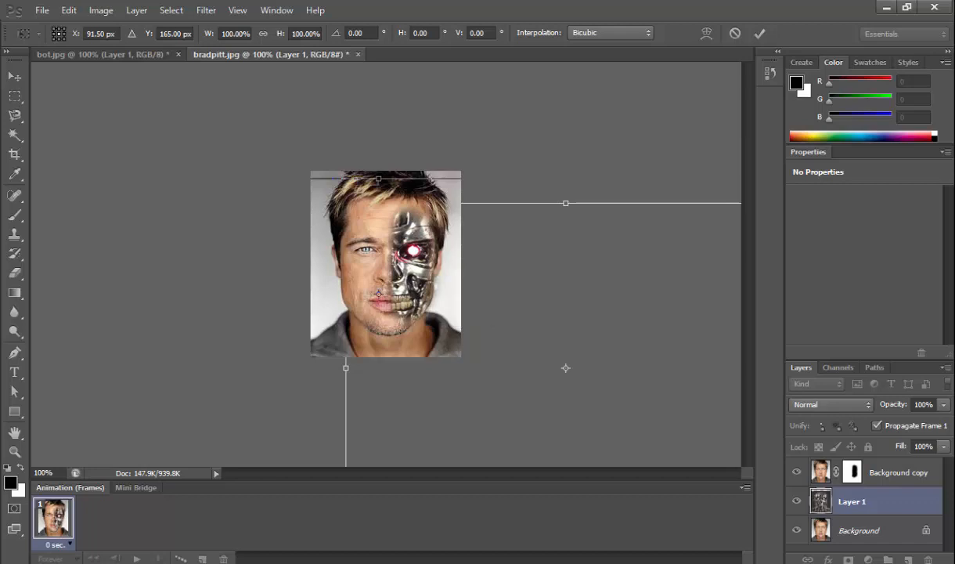
{"action": "left_click_drag", "start_coordinate": [378, 294], "coordinate": [374, 286]}
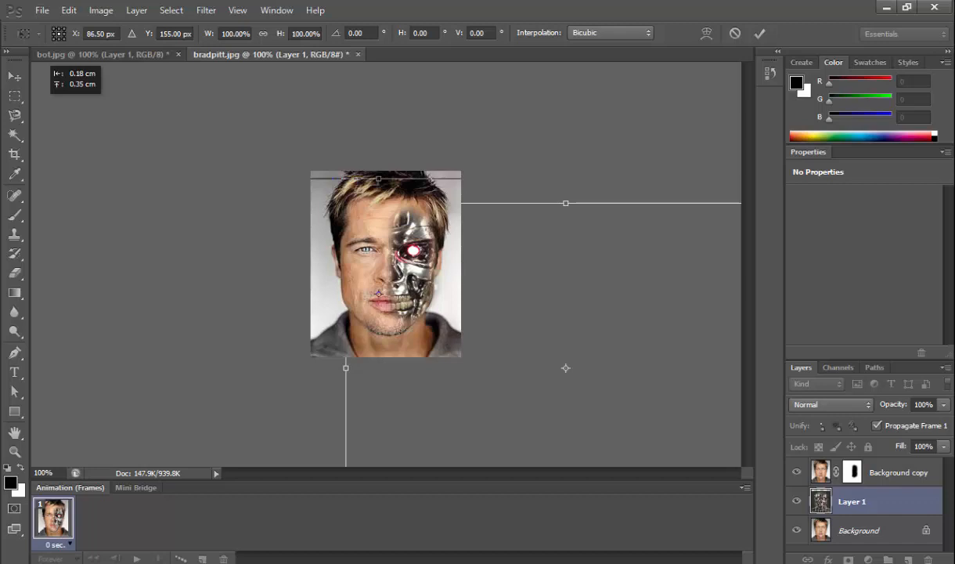
{"action": "left_click_drag", "start_coordinate": [42, 91], "coordinate": [16, 83]}
{"action": "left_click", "coordinate": [14, 76]}
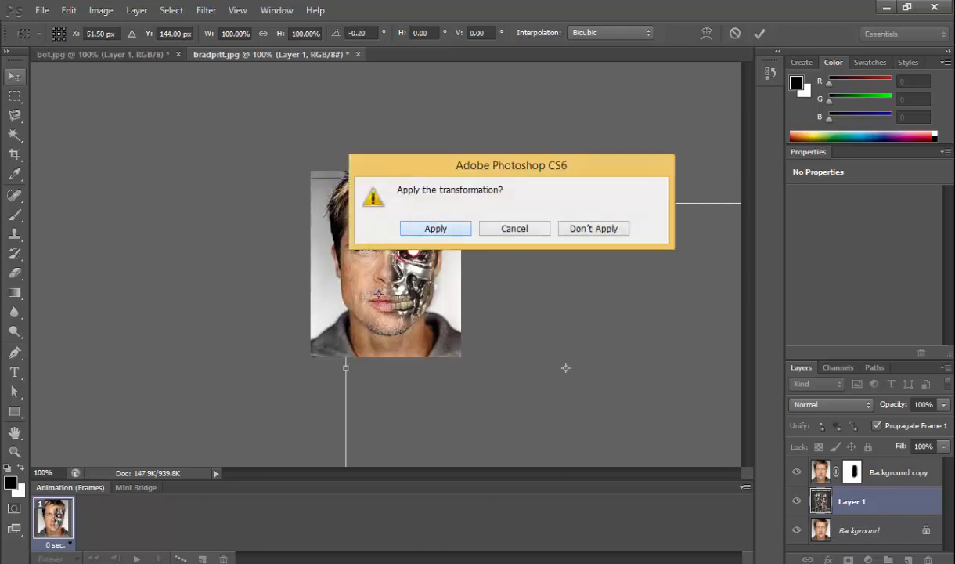
{"action": "key", "text": "Return"}
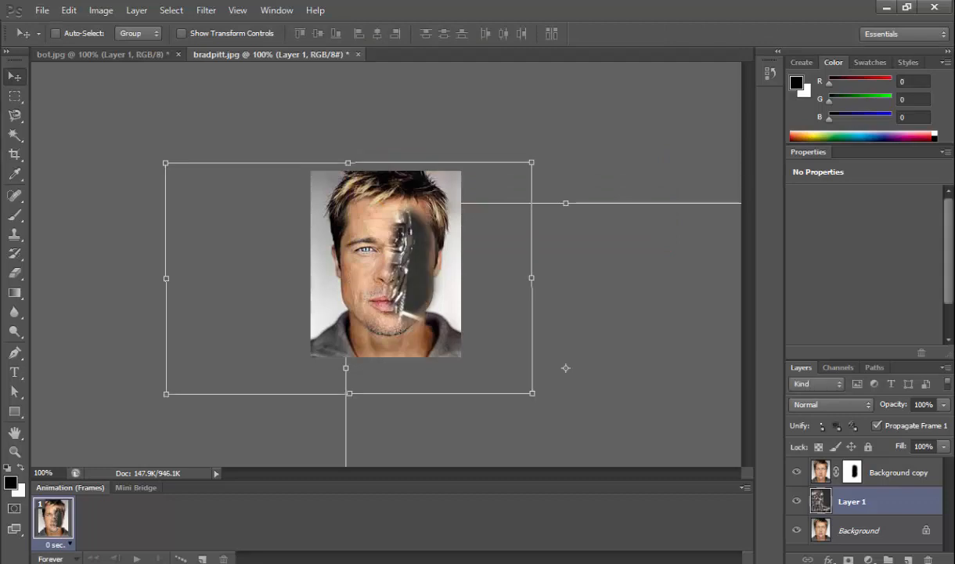
Move the robot layer about 1.20 cm right and 0.42 cm down over the face, and ready the Brush on the portrait copy's mask.
{"action": "left_click_drag", "start_coordinate": [411, 274], "coordinate": [437, 283]}
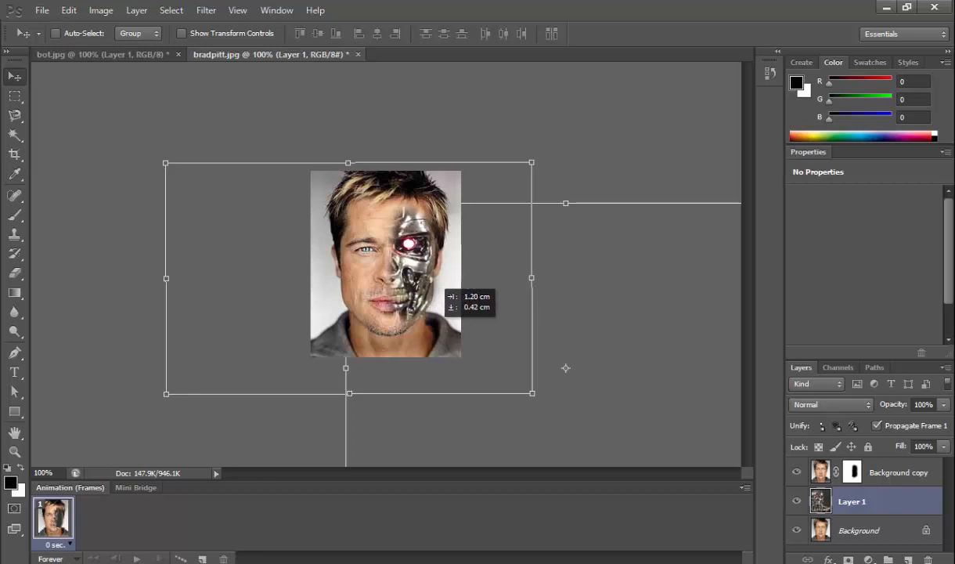
{"action": "left_click_drag", "start_coordinate": [438, 284], "coordinate": [438, 284]}
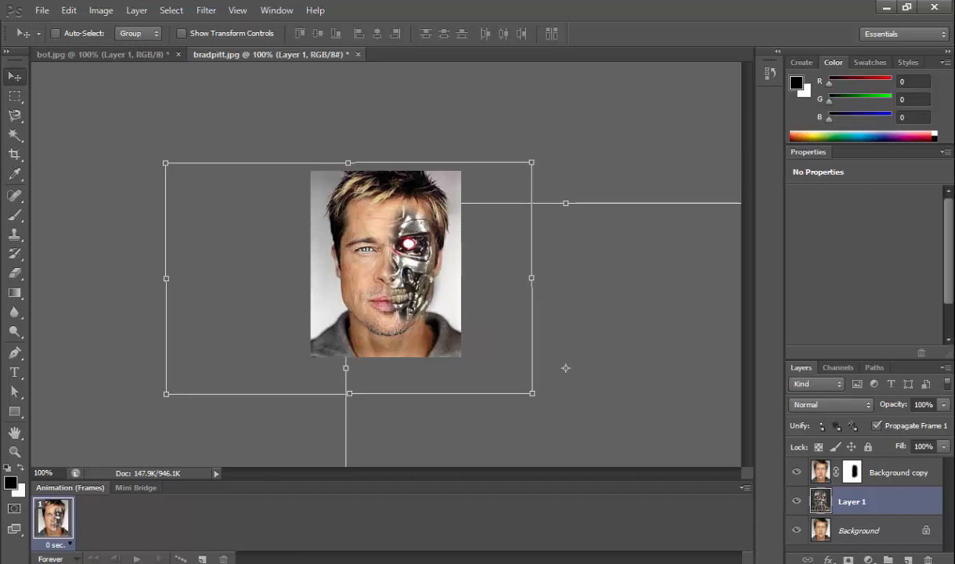
{"action": "left_click", "coordinate": [853, 473]}
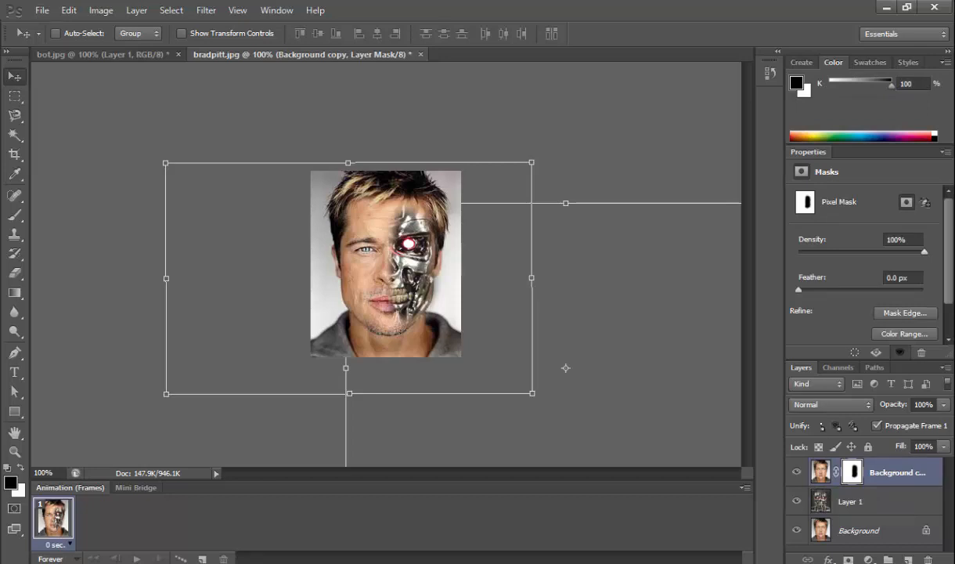
{"action": "key", "text": "b"}
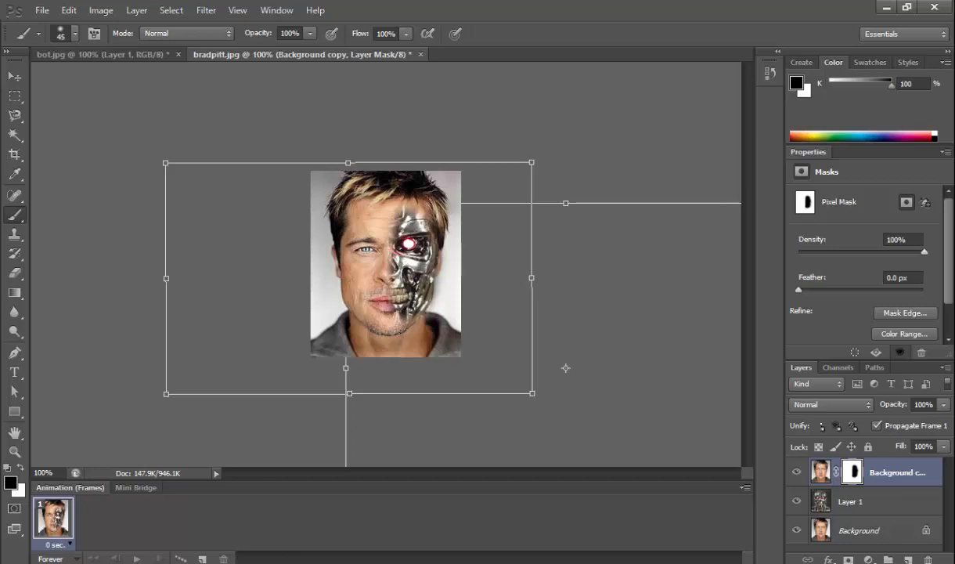
Nudge the robot layer a few pixels right and down to line up its glowing eye with the man's eye level.
{"action": "key", "text": "alt+bracketleft"}
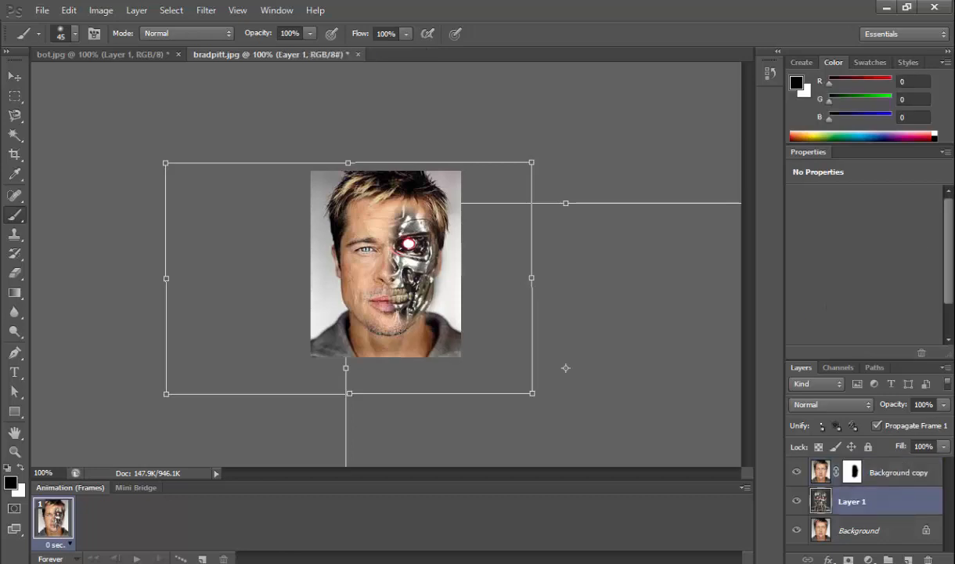
{"action": "key", "text": "v"}
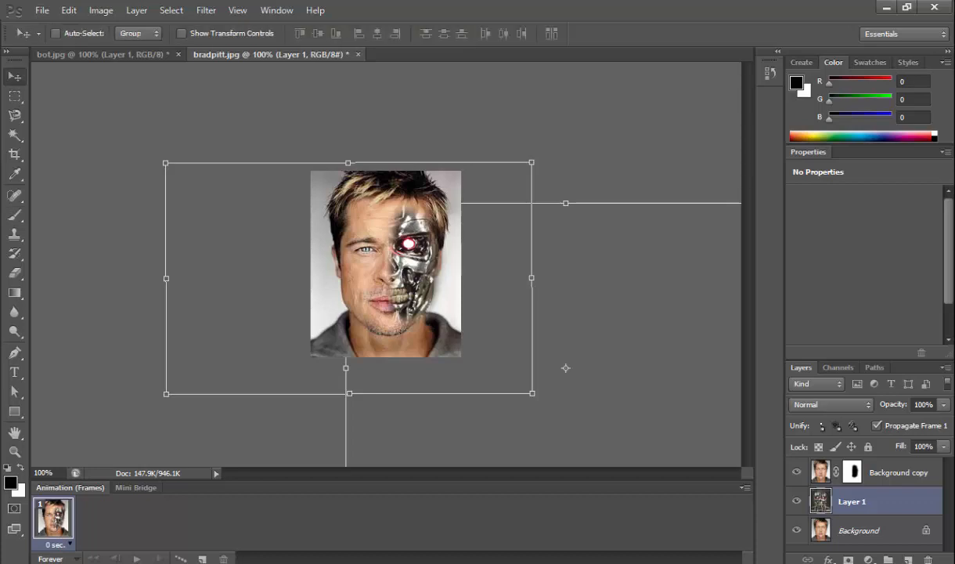
{"action": "key", "text": "Right"}
{"action": "key", "text": "Right"}
{"action": "key", "text": "Right"}
{"action": "key", "text": "Down"}
{"action": "key", "text": "Down"}
{"action": "key", "text": "Down"}
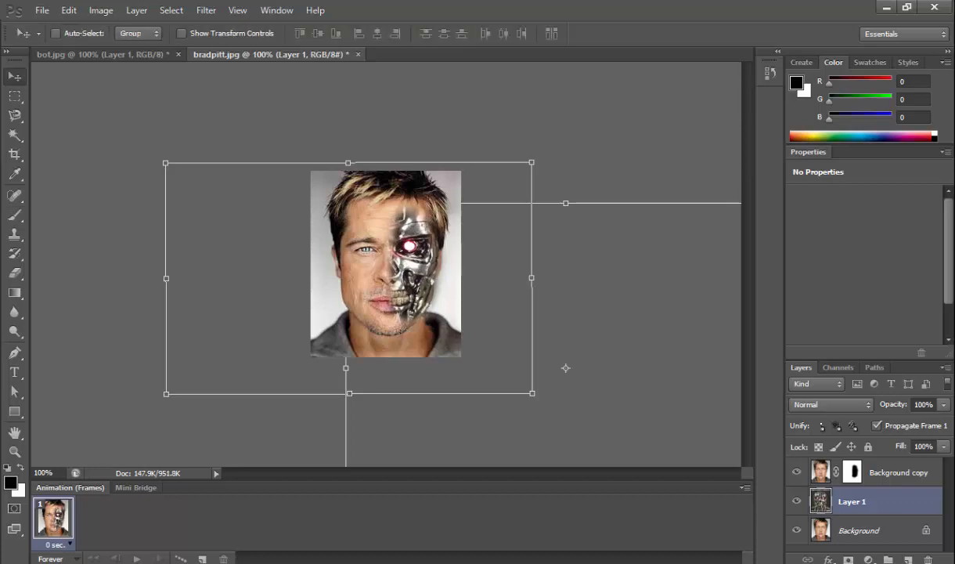
{"action": "key", "text": "Right"}
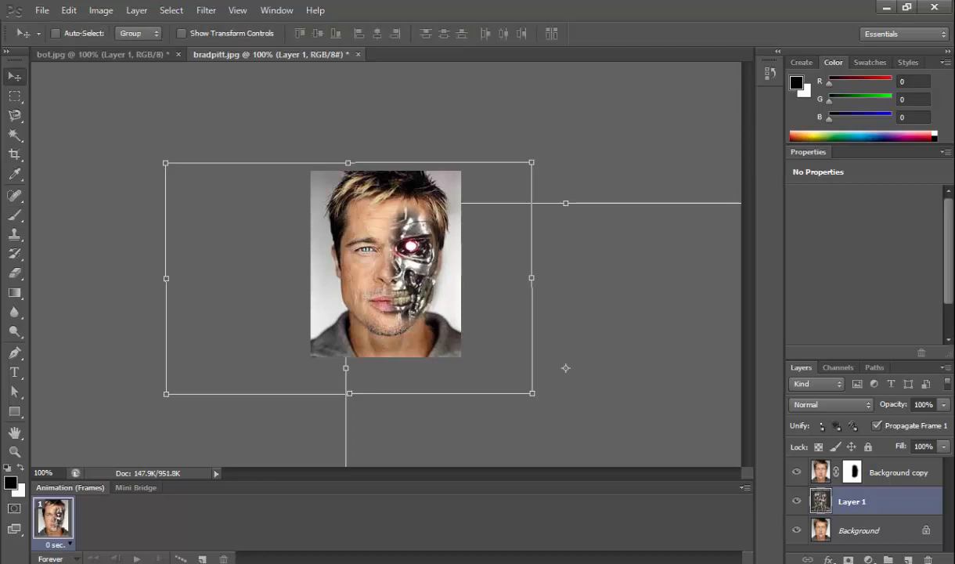
{"action": "key", "text": "Down"}
{"action": "key", "text": "Down"}
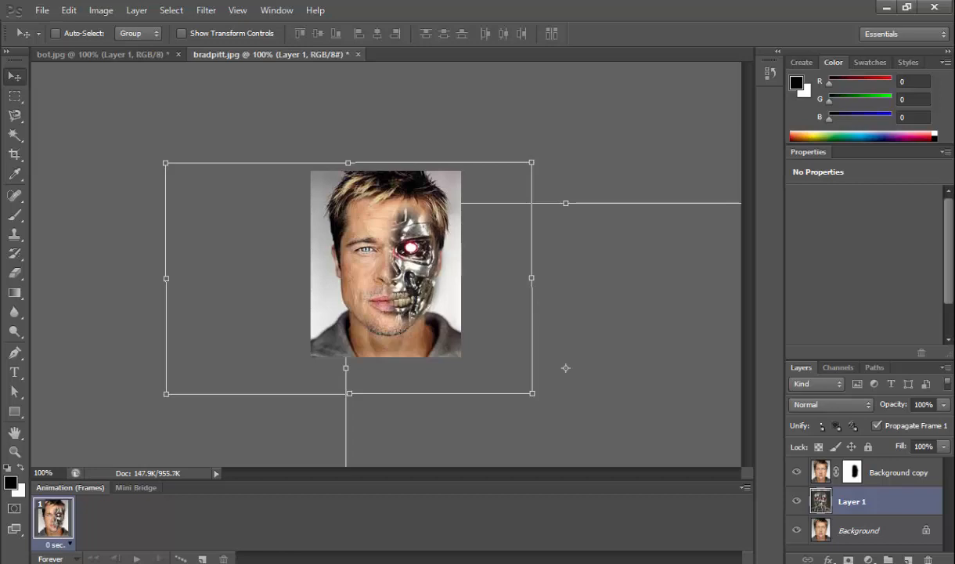
{"action": "key", "text": "Down"}
{"action": "key", "text": "Down"}
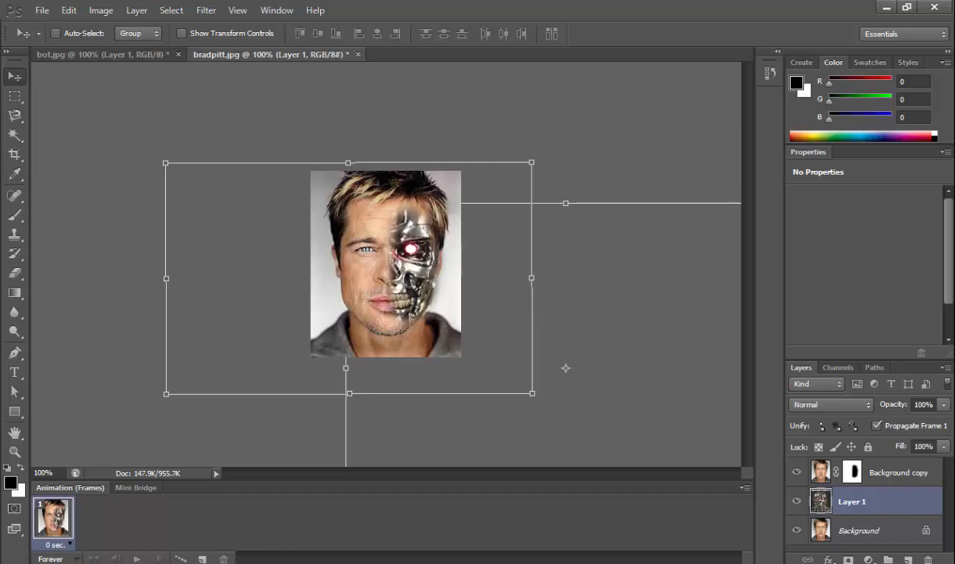
{"action": "key", "text": "Down"}
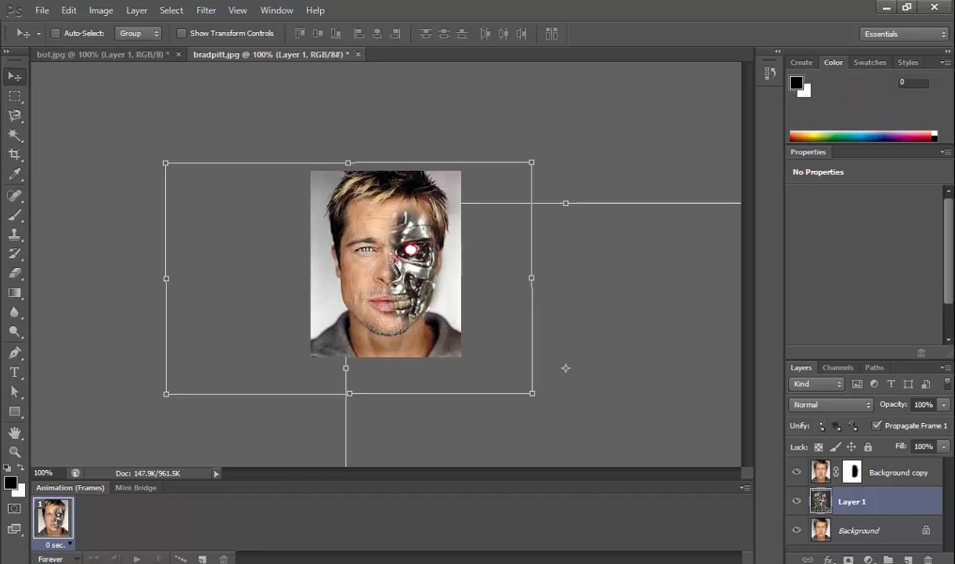
Select the portrait copy's layer mask, view the original robot picture in bot.jpg for comparison, and return to bradpitt.jpg.
{"action": "left_click", "coordinate": [852, 471]}
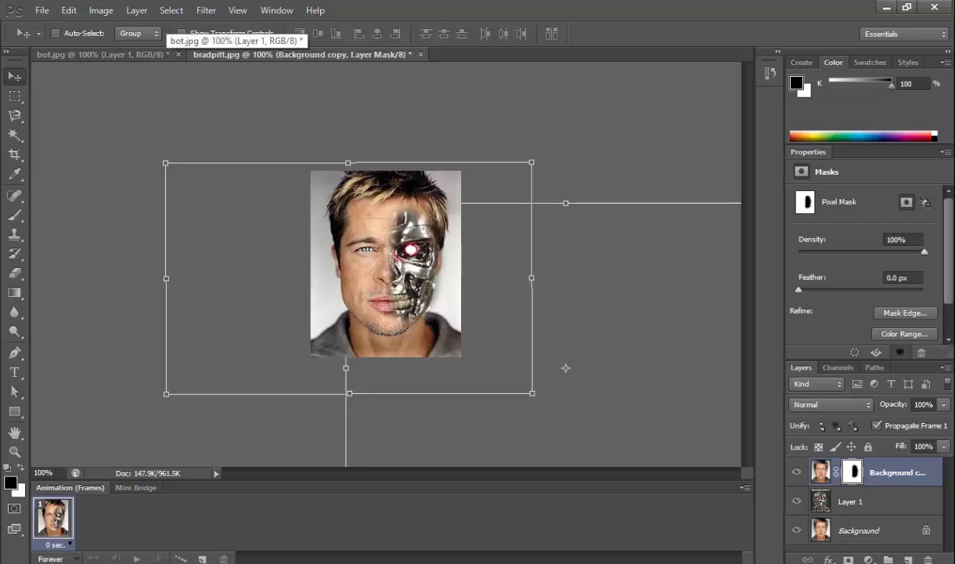
{"action": "left_click", "coordinate": [157, 54]}
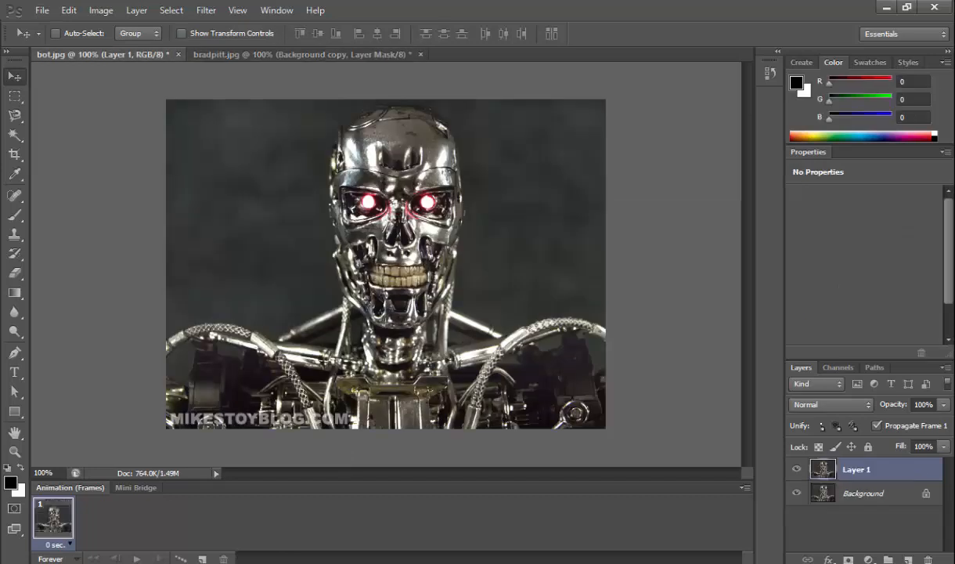
{"action": "left_click", "coordinate": [266, 54]}
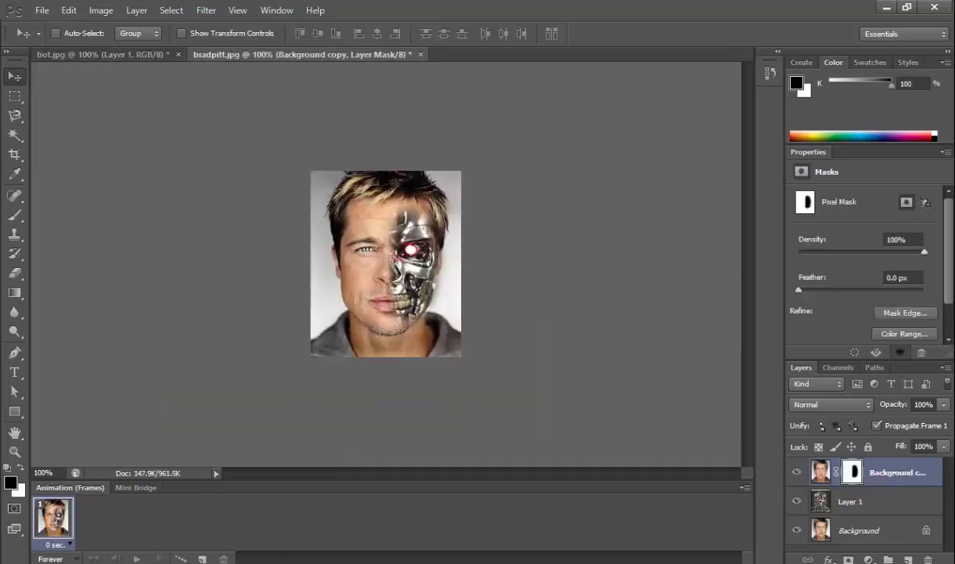